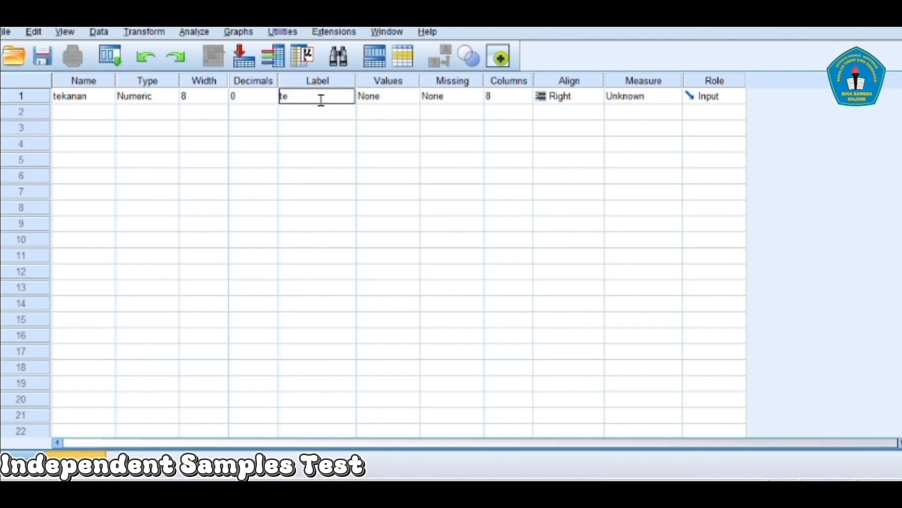
Label the tekanan variable "tekanan darah sistole" and set its measurement level to Scale.
{"action": "type", "text": "ka"}
{"action": "type", "text": "nan"}
{"action": "type", "text": " da"}
{"action": "type", "text": "rah"}
{"action": "type", "text": " sistole"}
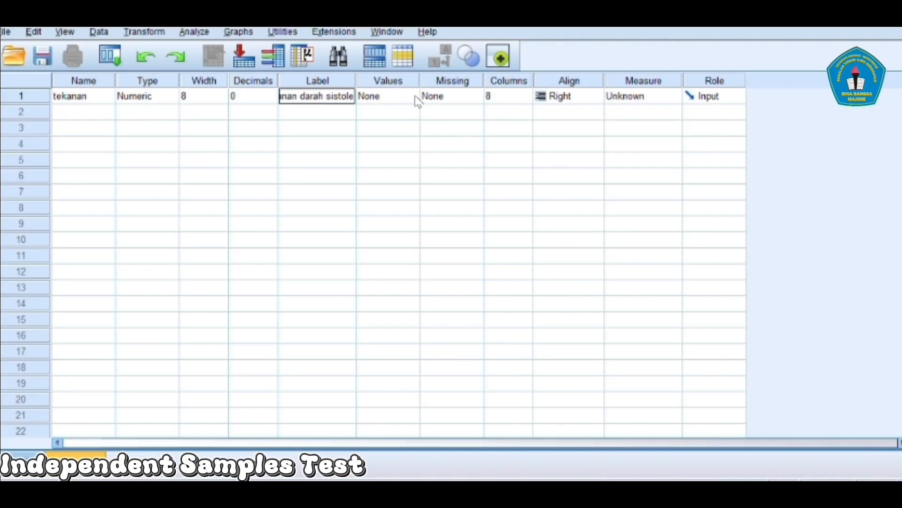
{"action": "left_click", "coordinate": [609, 99]}
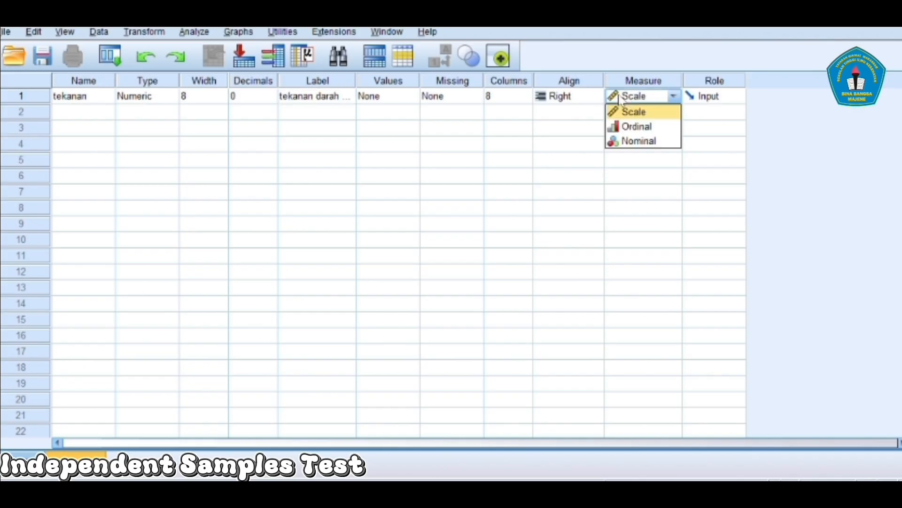
{"action": "left_click", "coordinate": [625, 117]}
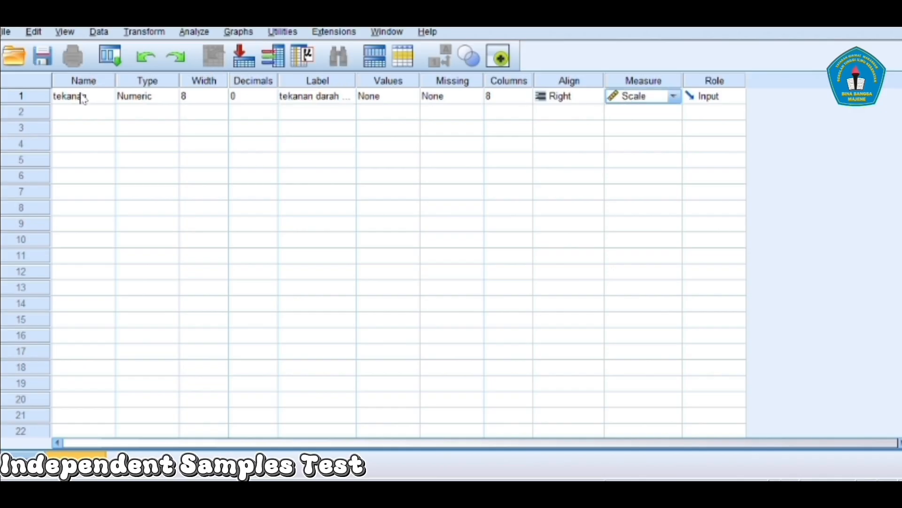
Add a second numeric variable named kelompok with 0 decimals.
{"action": "left_click", "coordinate": [74, 115]}
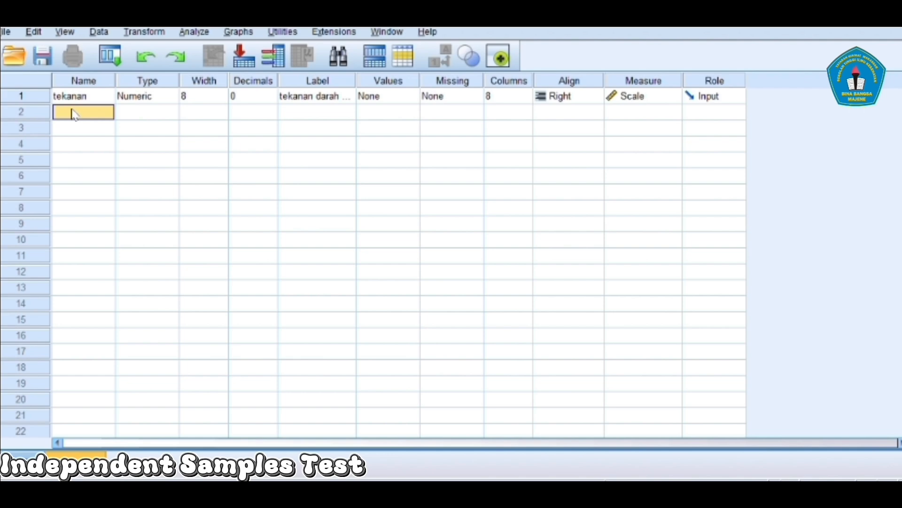
{"action": "type", "text": "kelompok"}
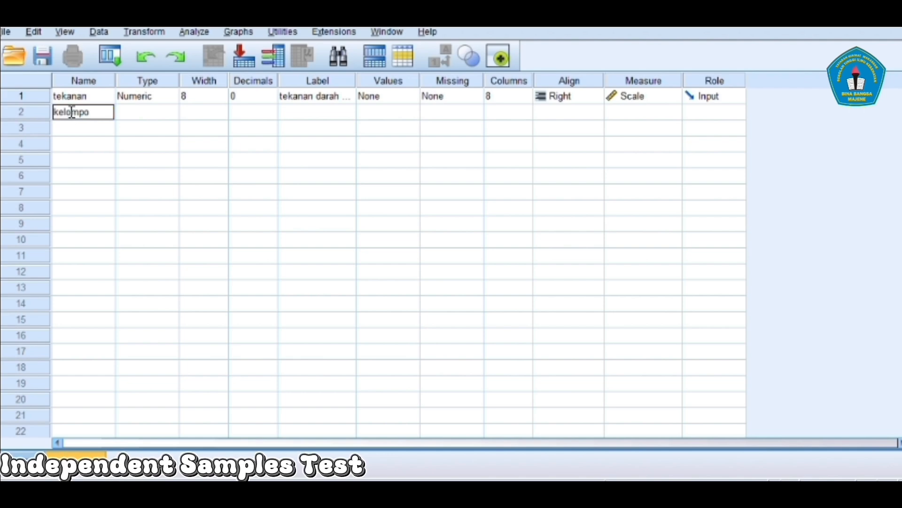
{"action": "left_click", "coordinate": [146, 117]}
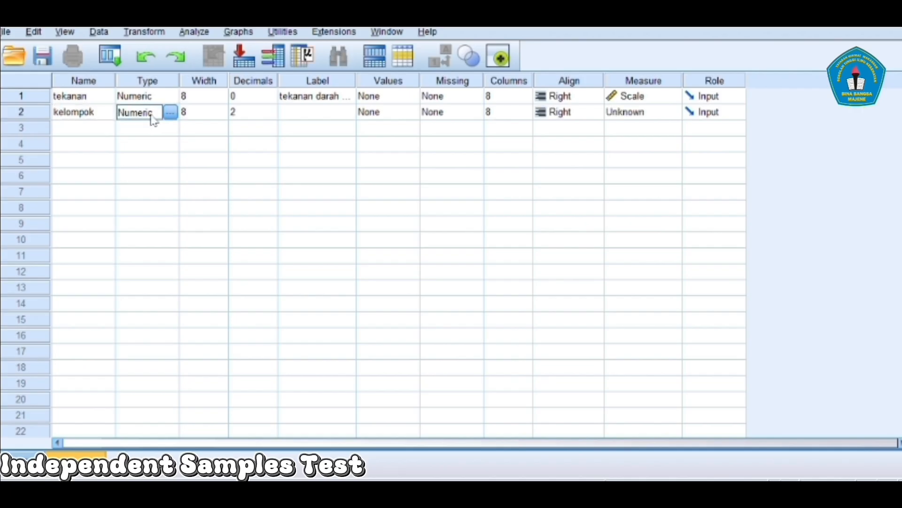
{"action": "left_click", "coordinate": [246, 114]}
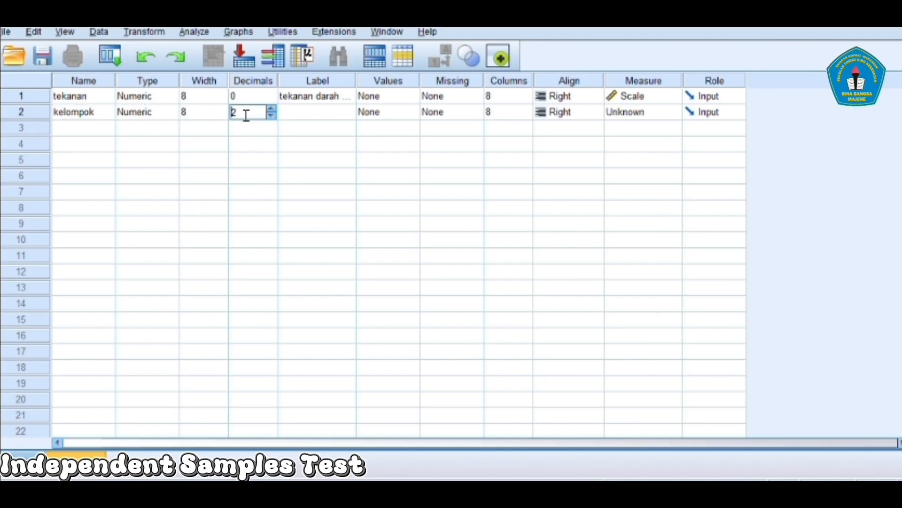
{"action": "left_click", "coordinate": [272, 116]}
{"action": "left_click", "coordinate": [272, 116]}
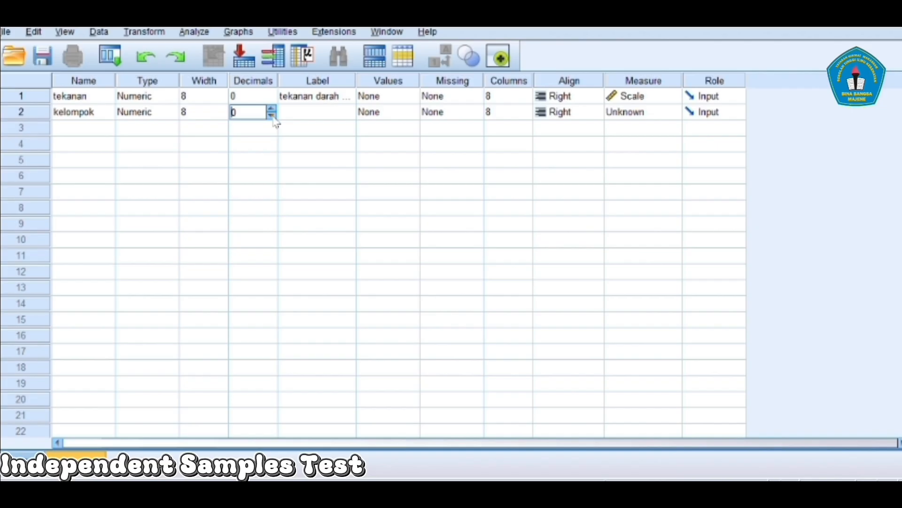
Label the kelompok variable "kelompok responden".
{"action": "left_click", "coordinate": [308, 115]}
{"action": "type", "text": "k"}
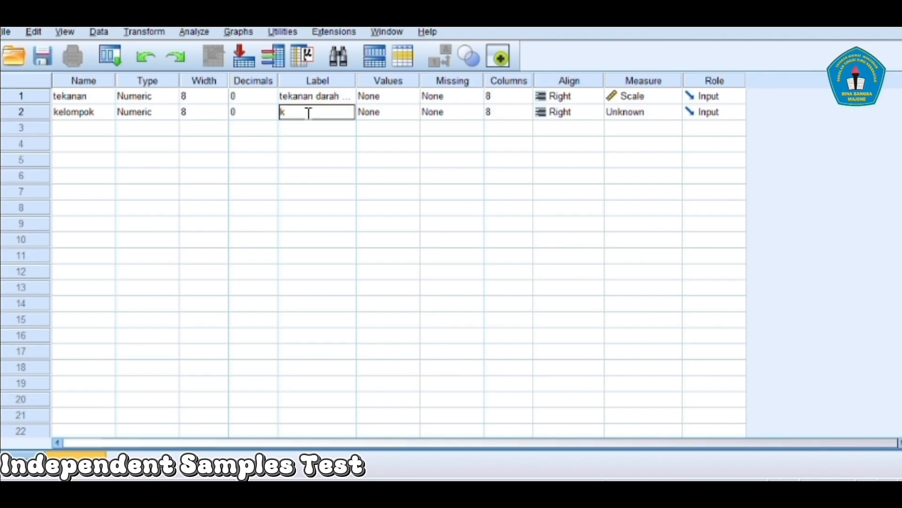
{"action": "type", "text": "elompok respo"}
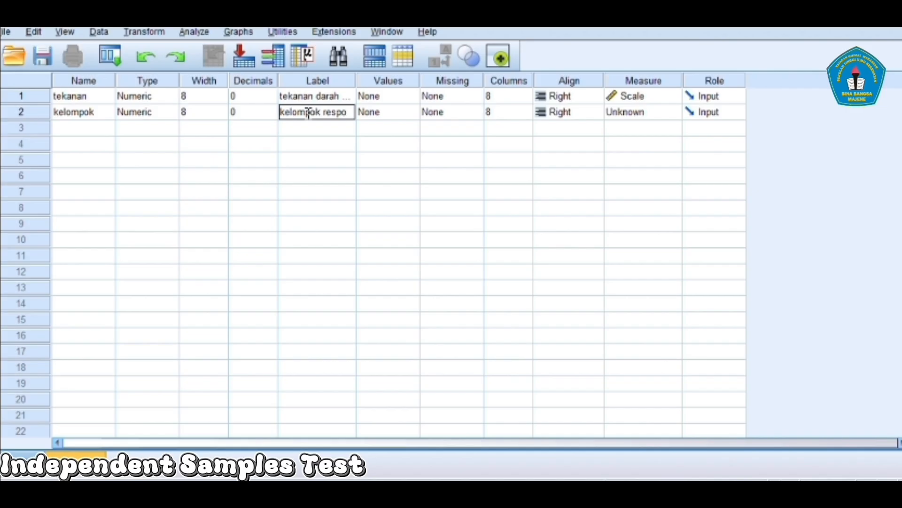
{"action": "type", "text": "nden"}
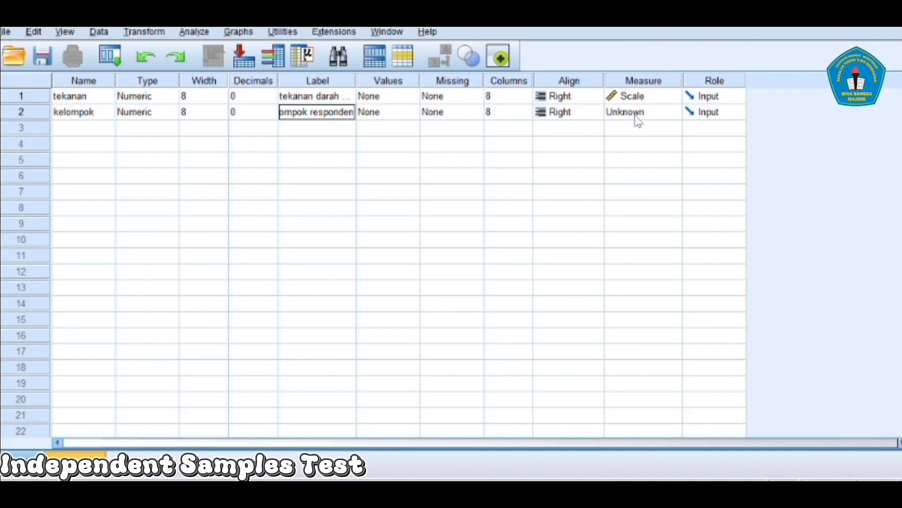
Add a value label to the kelompok variable that defines 1 as "perokok".
{"action": "left_click", "coordinate": [410, 113]}
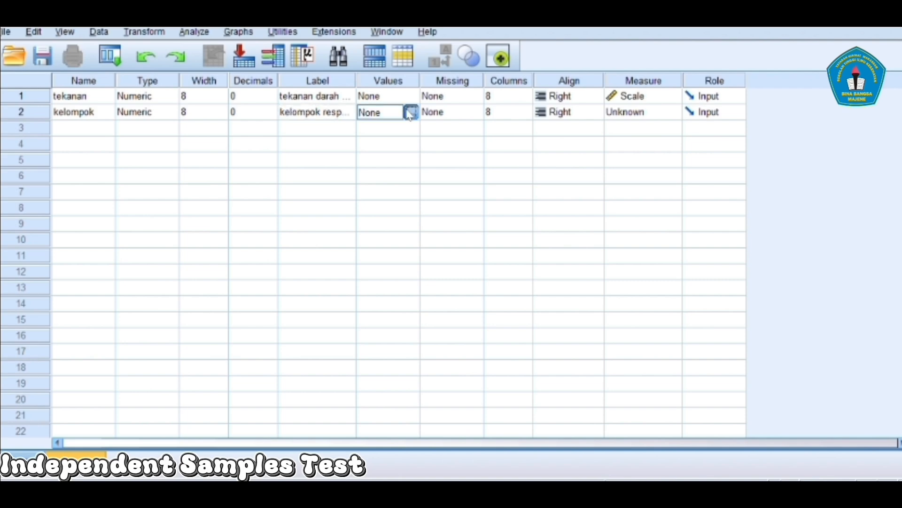
{"action": "left_click", "coordinate": [411, 112]}
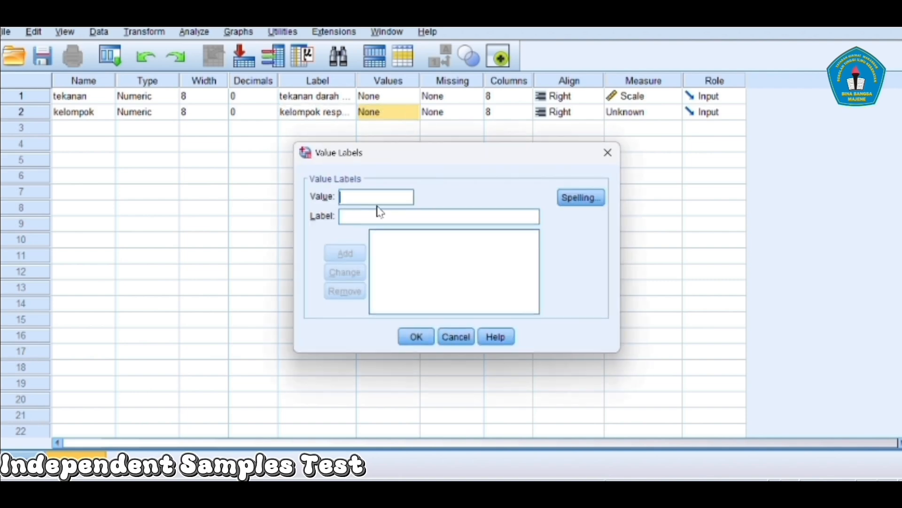
{"action": "type", "text": "1"}
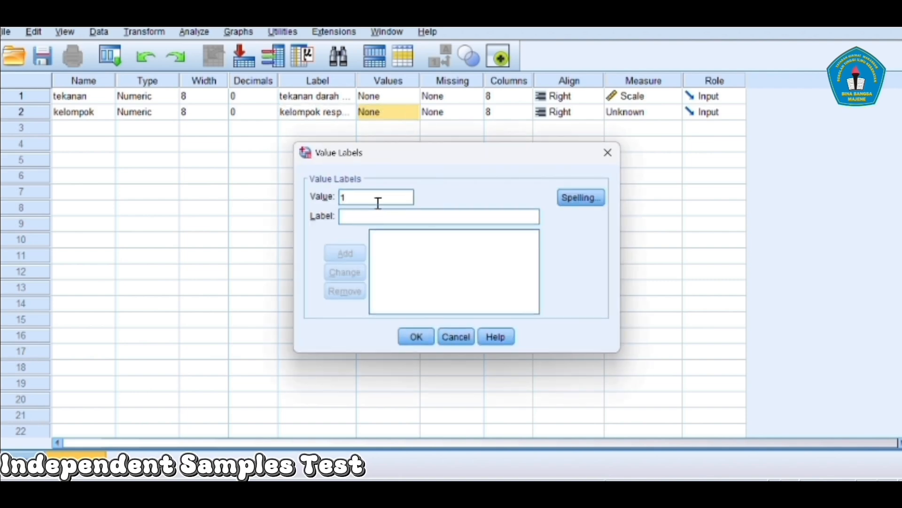
{"action": "type", "text": " = \"p"}
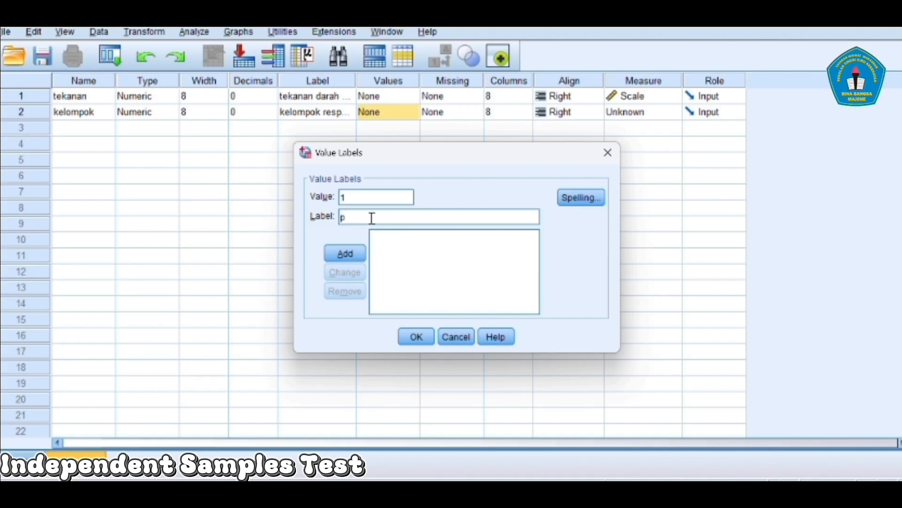
{"action": "type", "text": "erokok"}
{"action": "left_click", "coordinate": [350, 253]}
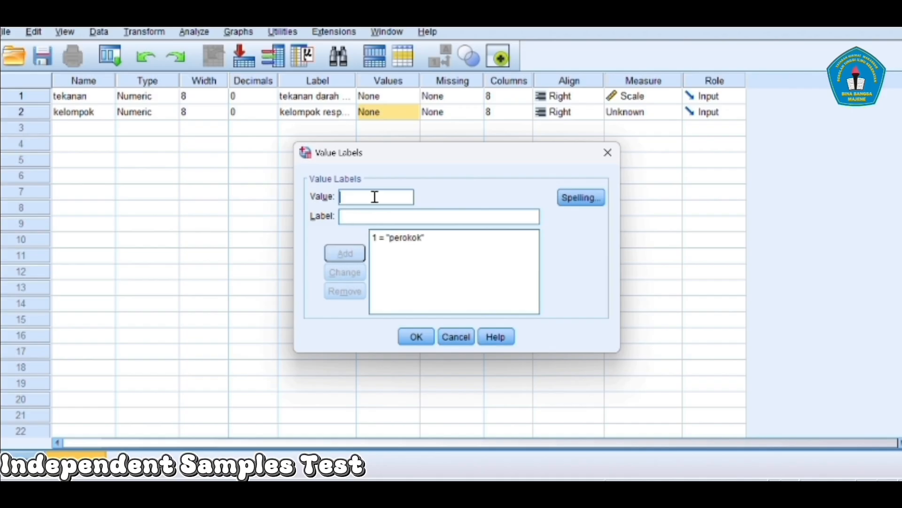
Add the value label 2 = "non - perokok" to kelompok and set the variable's measurement level to Nominal.
{"action": "type", "text": "2"}
{"action": "left_click", "coordinate": [367, 216]}
{"action": "type", "text": "non"}
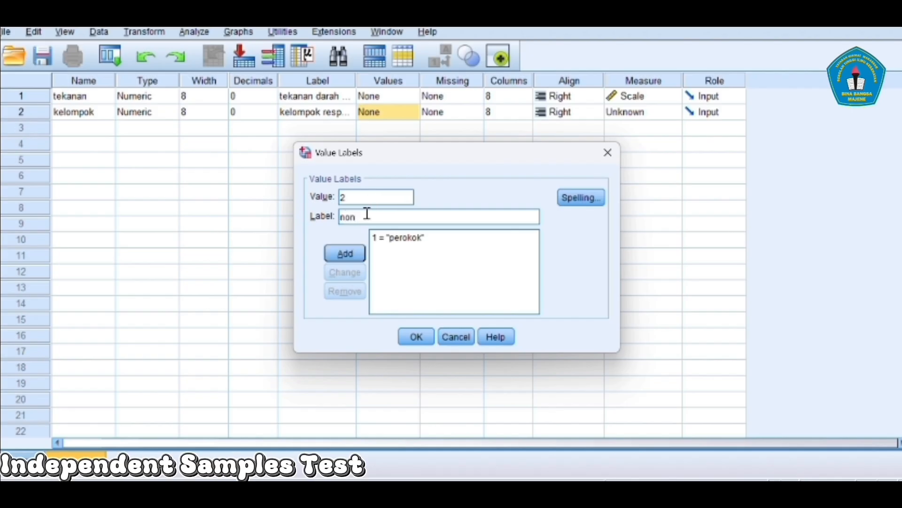
{"action": "type", "text": " - perp"}
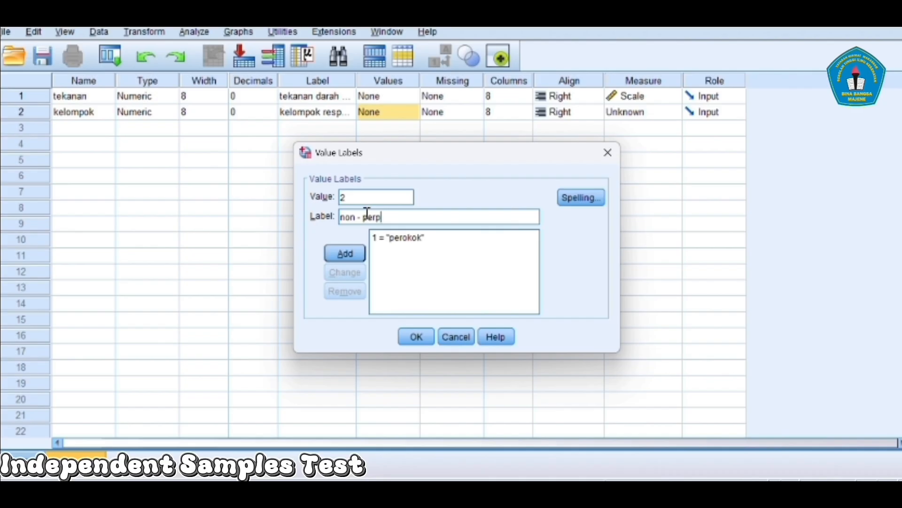
{"action": "key", "text": "BackSpace"}
{"action": "type", "text": "okok"}
{"action": "left_click", "coordinate": [344, 253]}
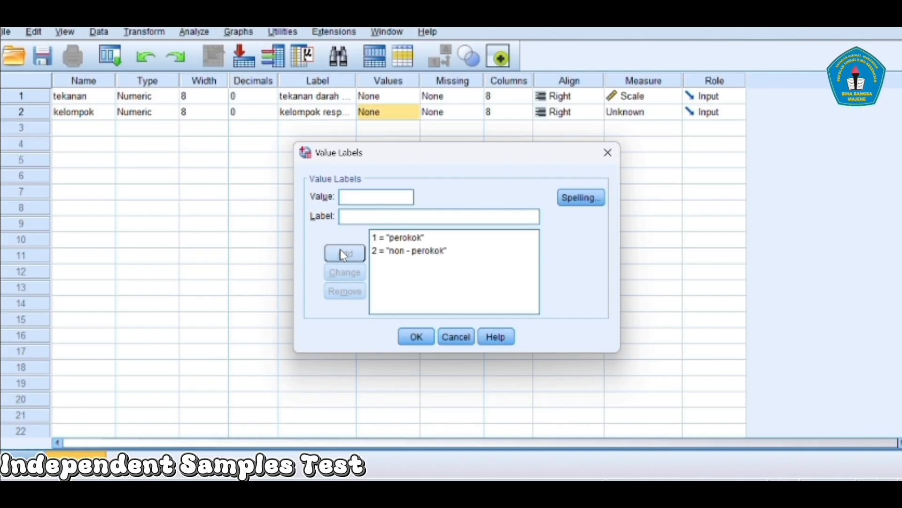
{"action": "left_click", "coordinate": [413, 338]}
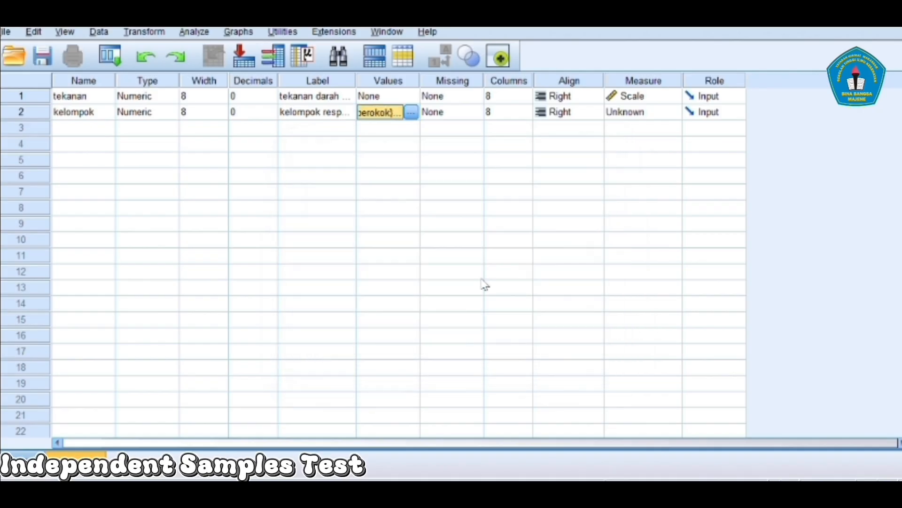
{"action": "left_click", "coordinate": [655, 117]}
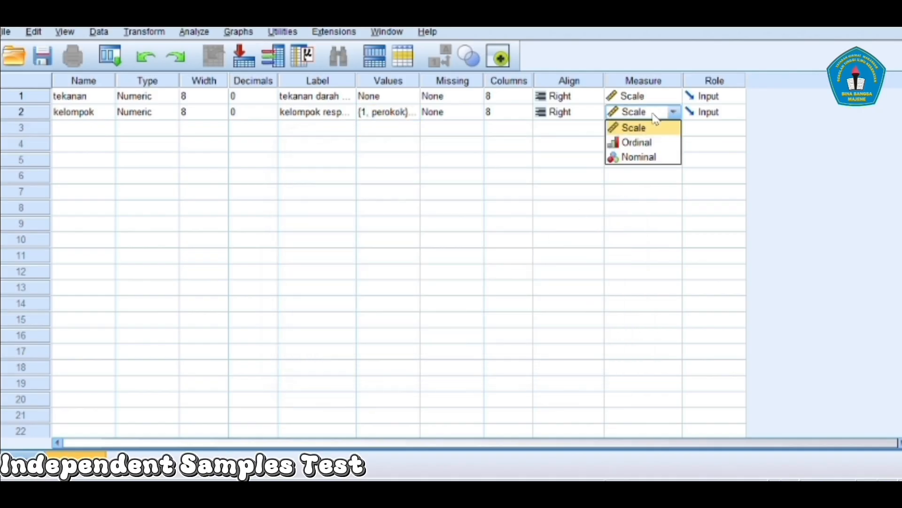
{"action": "left_click", "coordinate": [657, 158]}
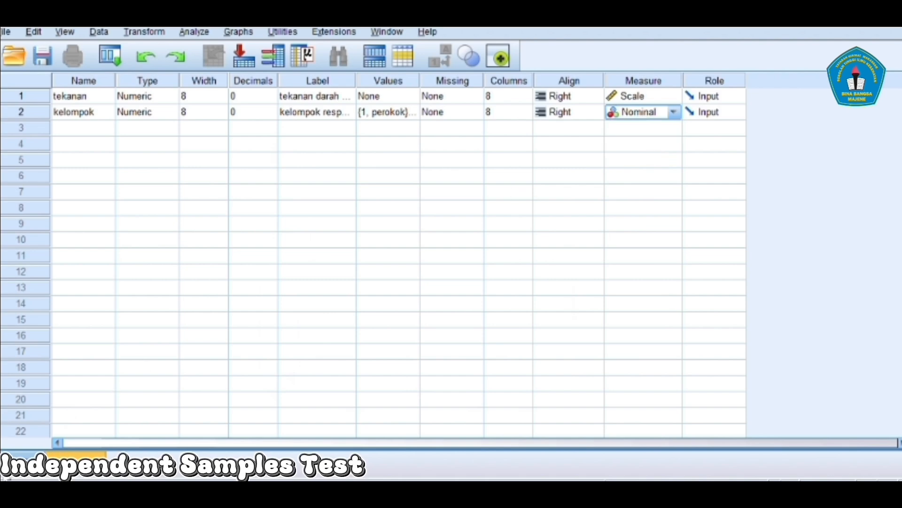
In the data view, enter 140, 145, 138, 150 and 142 in rows 1 to 5 of tekanan.
{"action": "left_click", "coordinate": [28, 455]}
{"action": "left_click", "coordinate": [98, 121]}
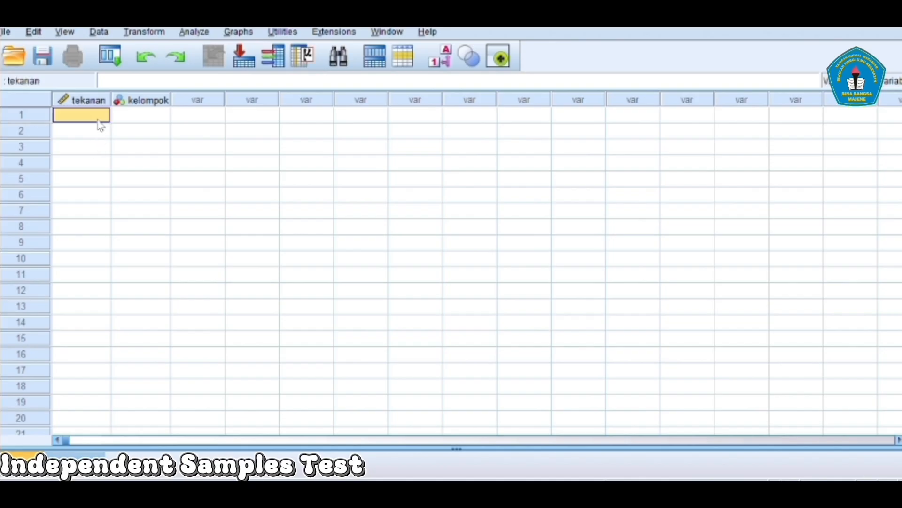
{"action": "type", "text": "1"}
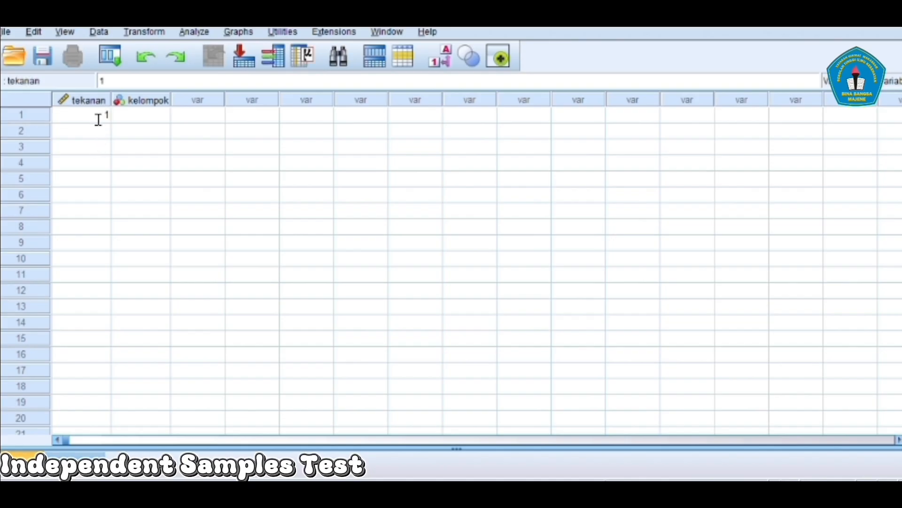
{"action": "type", "text": "40"}
{"action": "key", "text": "Return"}
{"action": "type", "text": "1"}
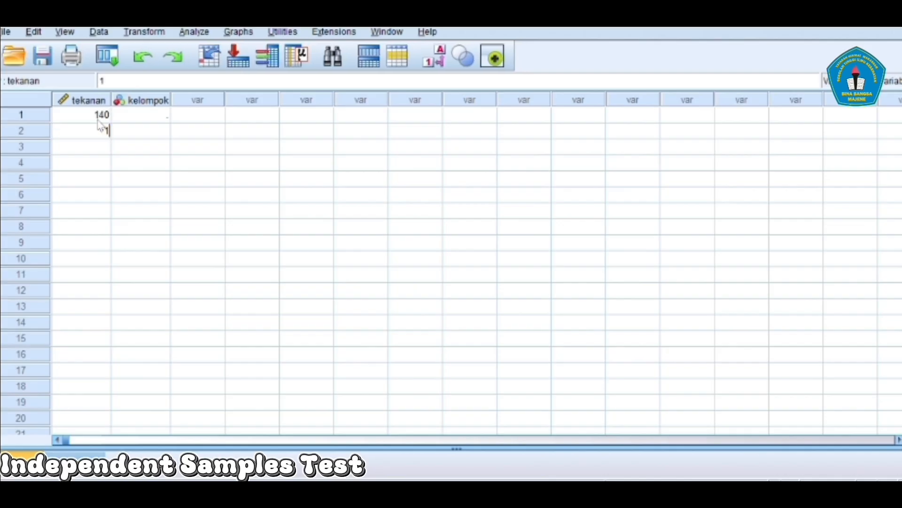
{"action": "type", "text": "45"}
{"action": "key", "text": "Return"}
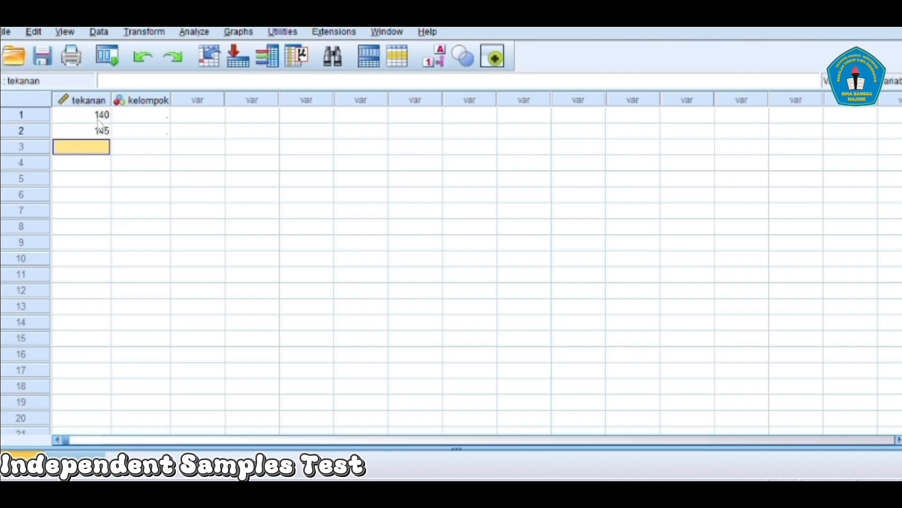
{"action": "type", "text": "138"}
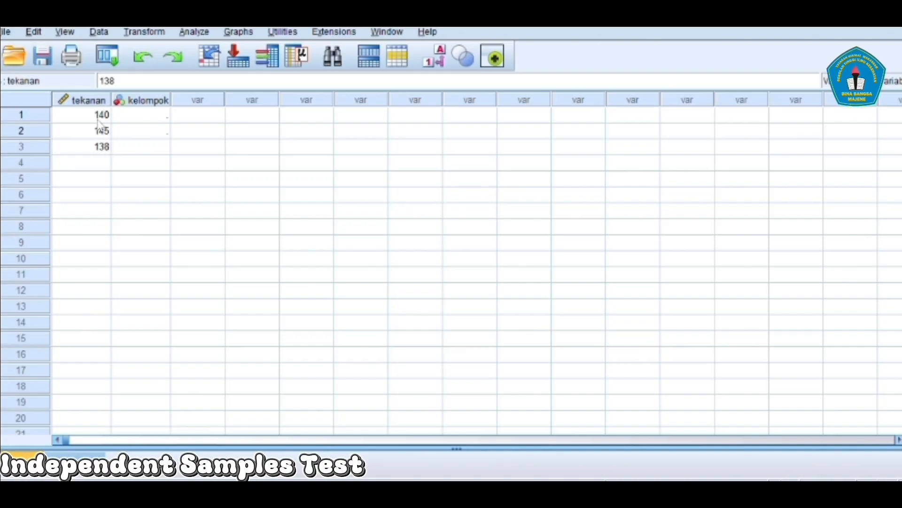
{"action": "key", "text": "Return"}
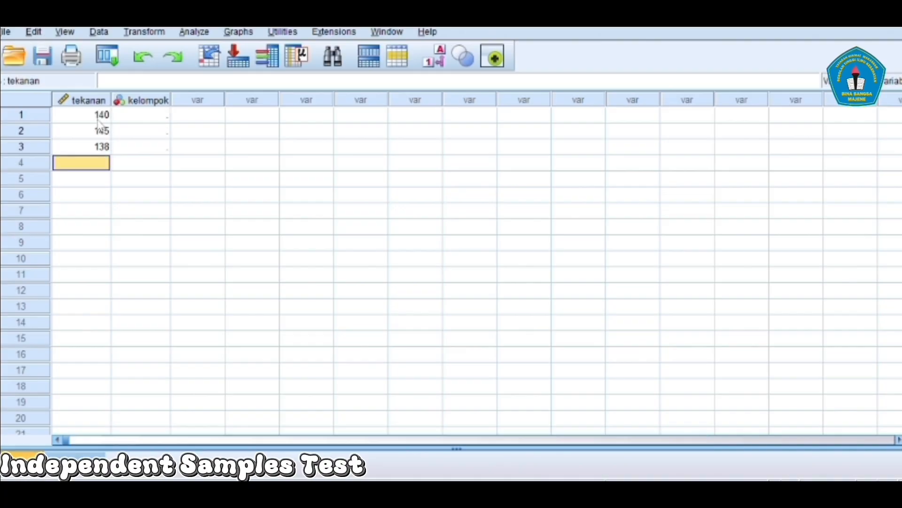
{"action": "type", "text": "150"}
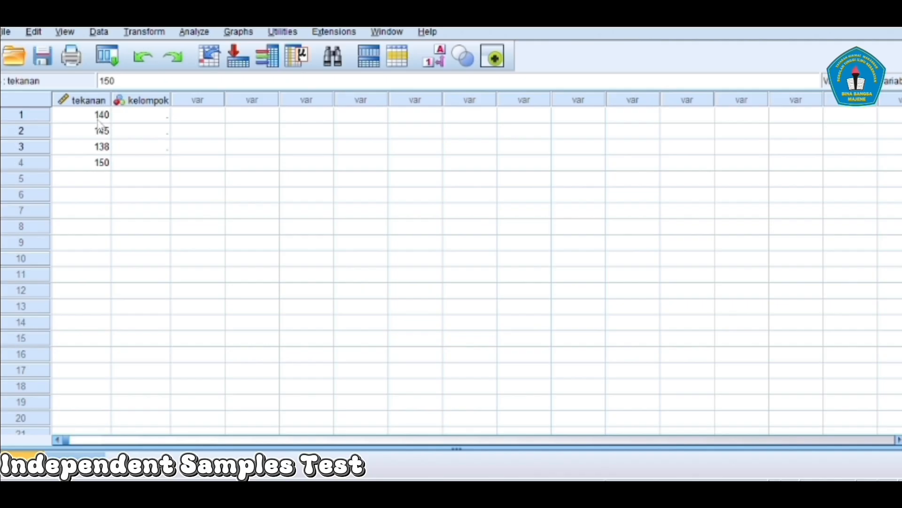
{"action": "key", "text": "Return"}
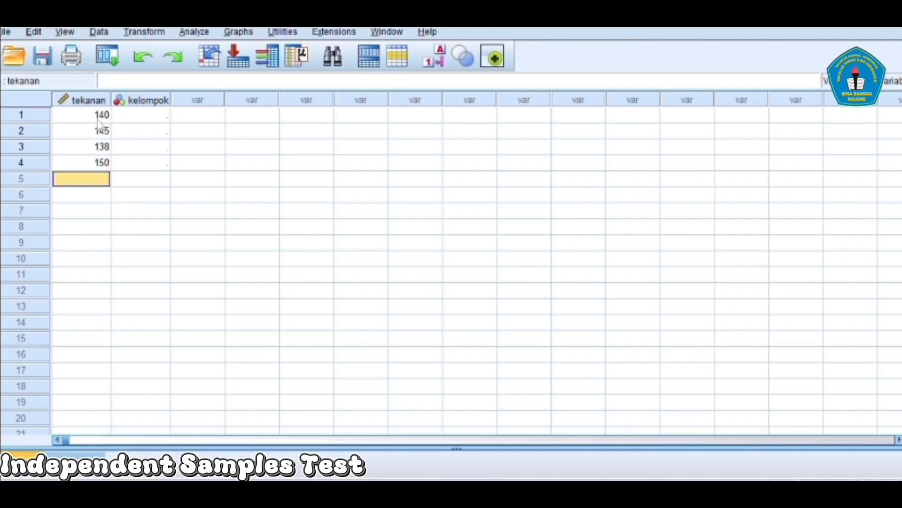
{"action": "type", "text": "142"}
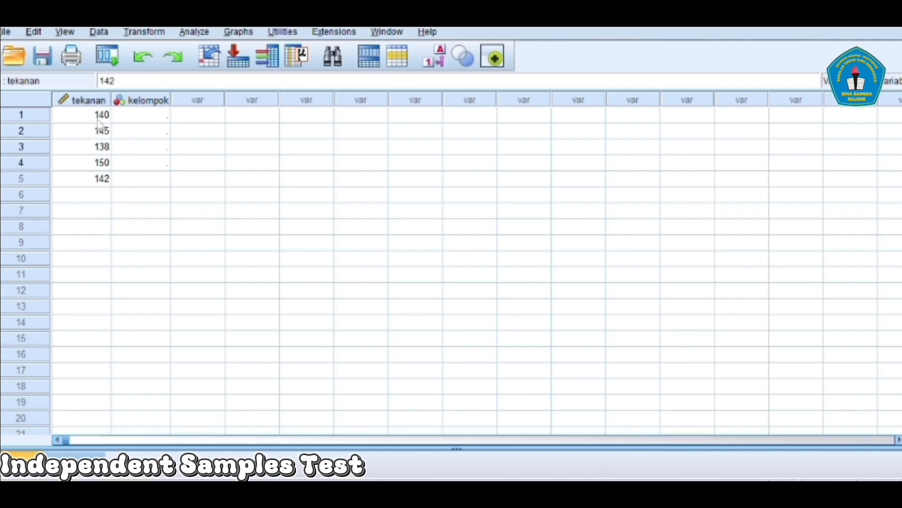
{"action": "key", "text": "Return"}
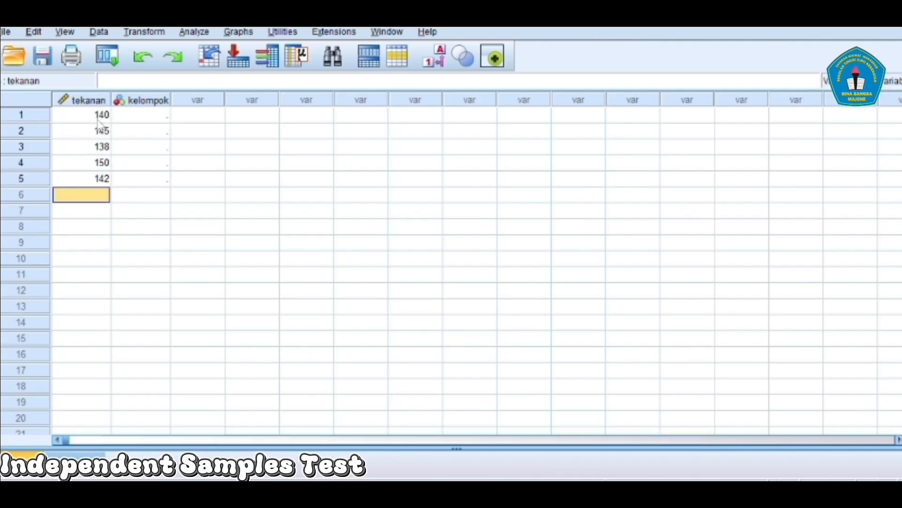
Enter 120, 118, 122, 125 and 119 in rows 6 to 10 of tekanan.
{"action": "type", "text": "2"}
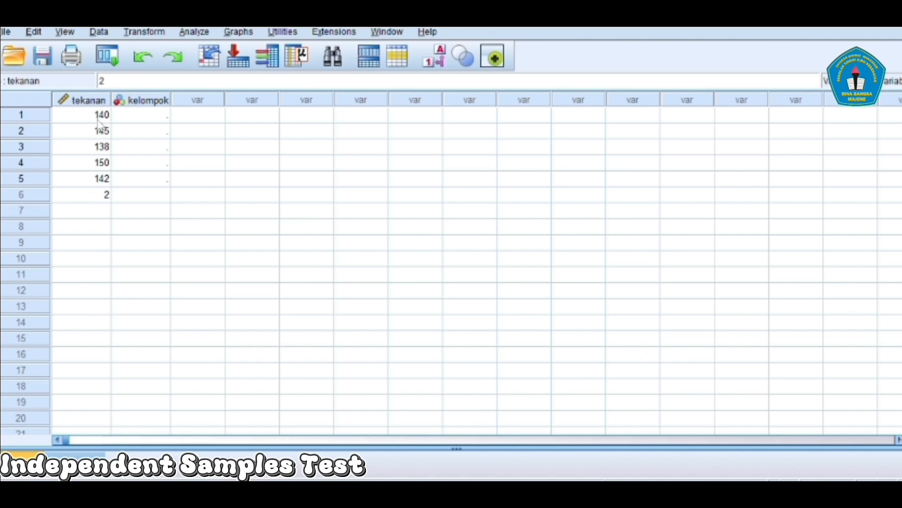
{"action": "key", "text": "BackSpace"}
{"action": "type", "text": "120"}
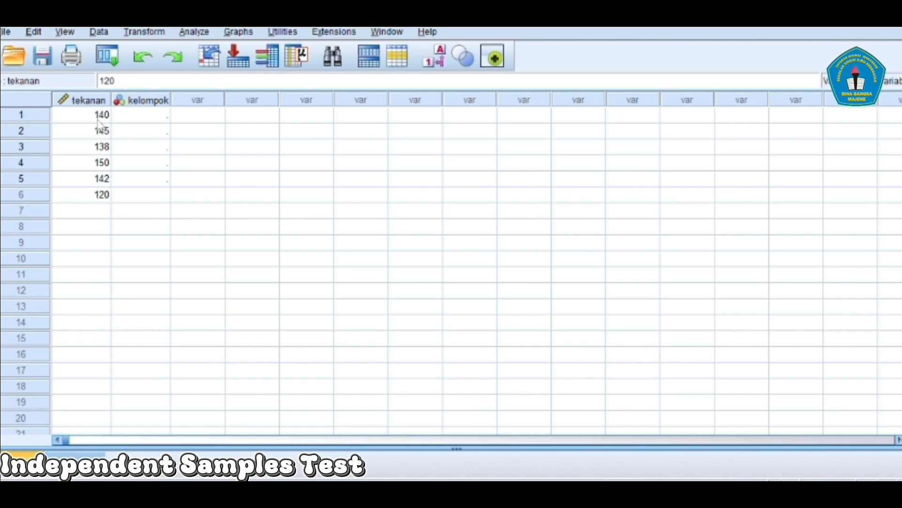
{"action": "key", "text": "Return"}
{"action": "type", "text": "118"}
{"action": "key", "text": "Return"}
{"action": "type", "text": "122"}
{"action": "key", "text": "Return"}
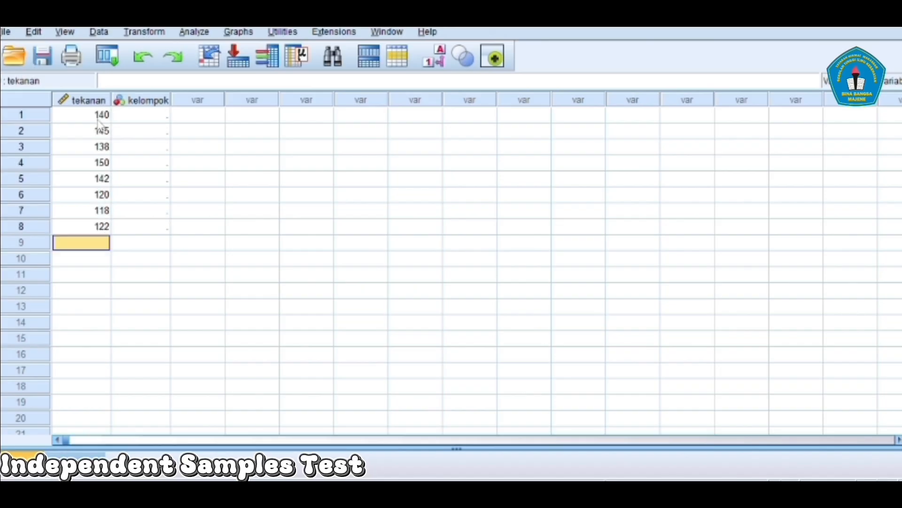
{"action": "type", "text": "125"}
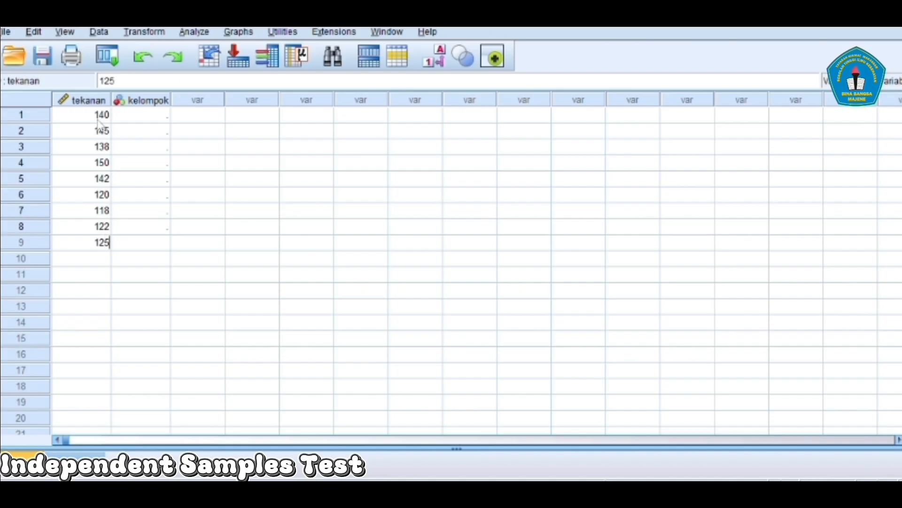
{"action": "key", "text": "Return"}
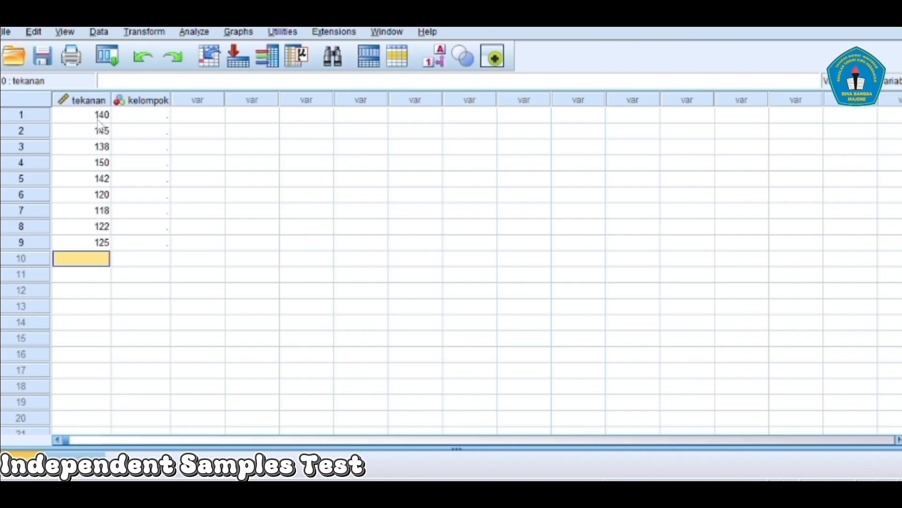
{"action": "type", "text": "1"}
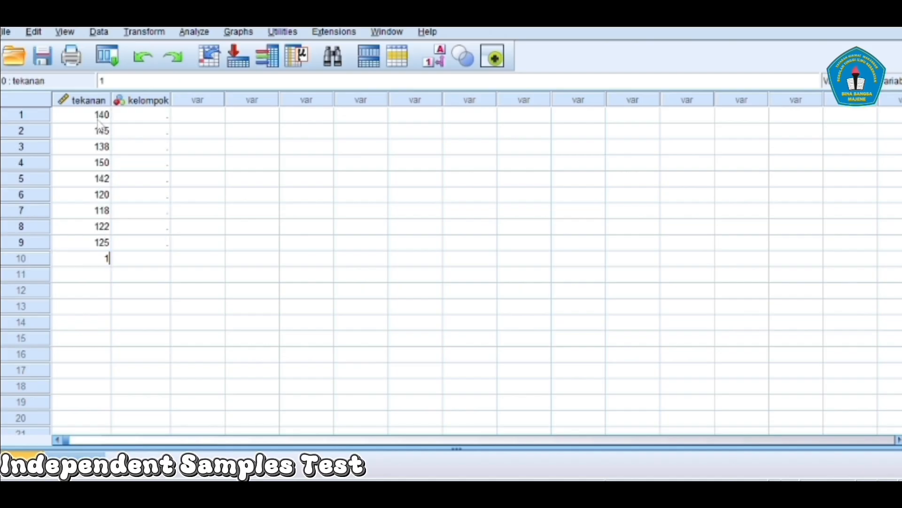
{"action": "type", "text": "19"}
{"action": "key", "text": "Up"}
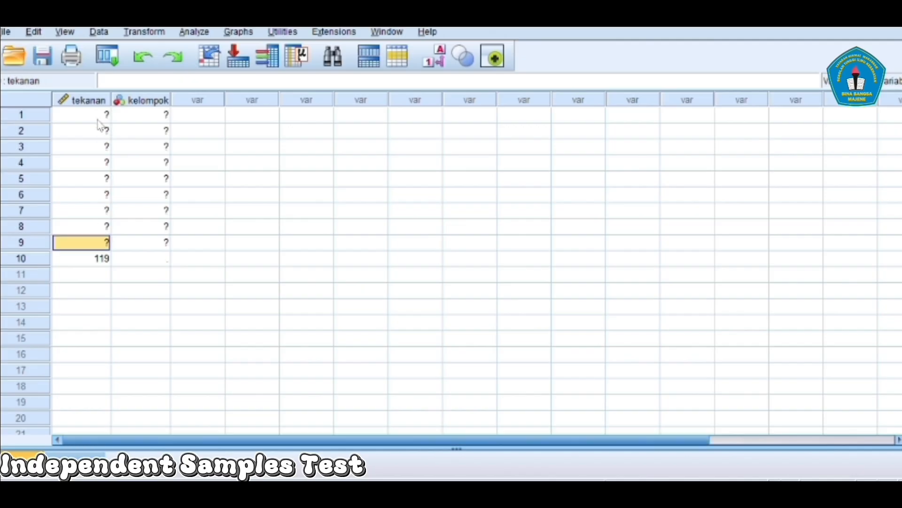
Enter the group code 1 in rows 1 to 5 of kelompok.
{"action": "left_click", "coordinate": [150, 117]}
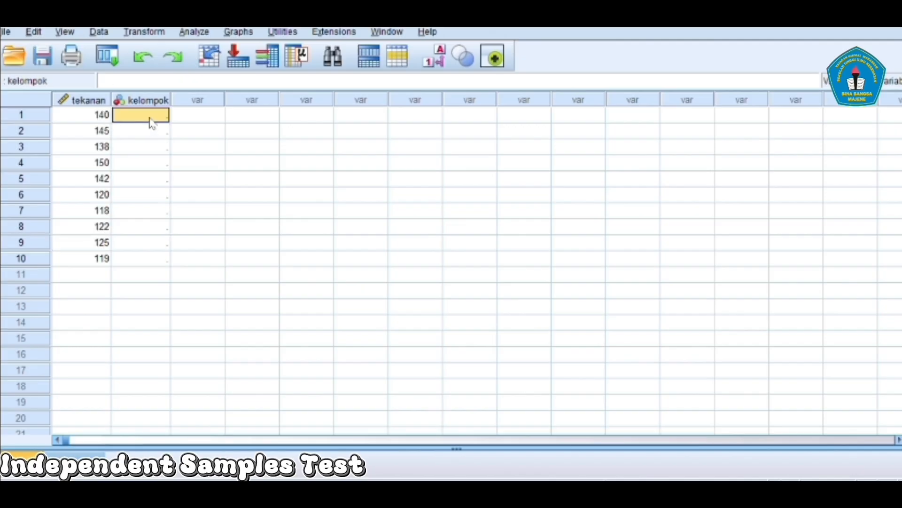
{"action": "type", "text": "1"}
{"action": "key", "text": "Return"}
{"action": "type", "text": "1"}
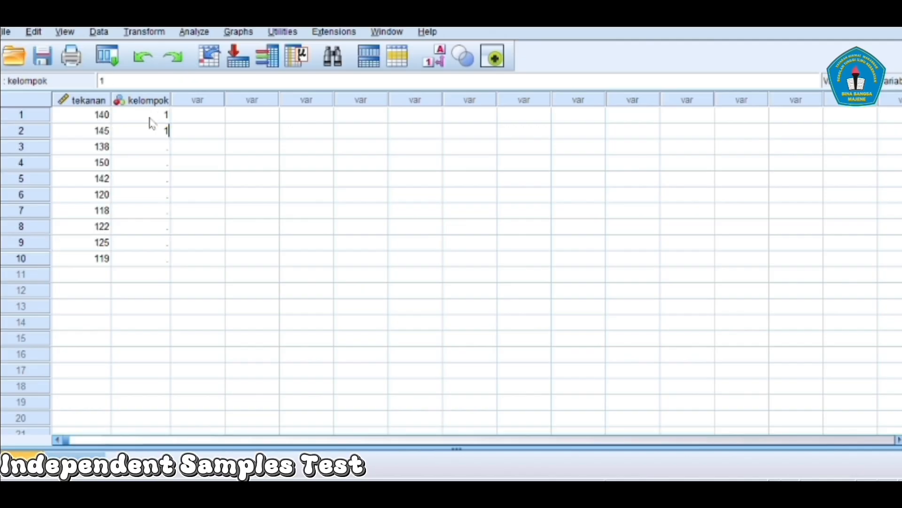
{"action": "type", "text": "1"}
{"action": "key", "text": "Return"}
{"action": "type", "text": "1"}
{"action": "key", "text": "Return"}
{"action": "type", "text": "1"}
{"action": "key", "text": "Return"}
Enter the group code 2 in rows 6 to 10 of kelompok.
{"action": "type", "text": "2"}
{"action": "key", "text": "Return"}
{"action": "type", "text": "2"}
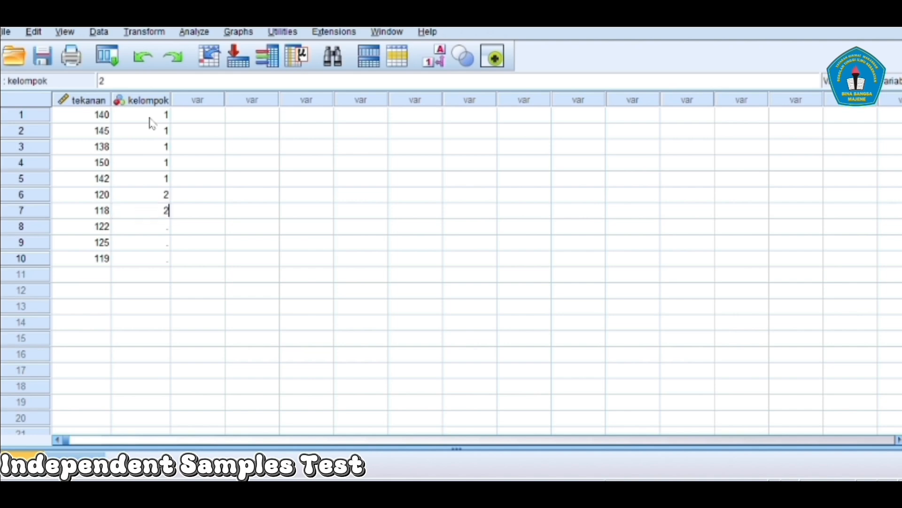
{"action": "key", "text": "Return"}
{"action": "type", "text": "2"}
{"action": "key", "text": "Return"}
{"action": "type", "text": "2"}
{"action": "key", "text": "Return"}
{"action": "type", "text": "2"}
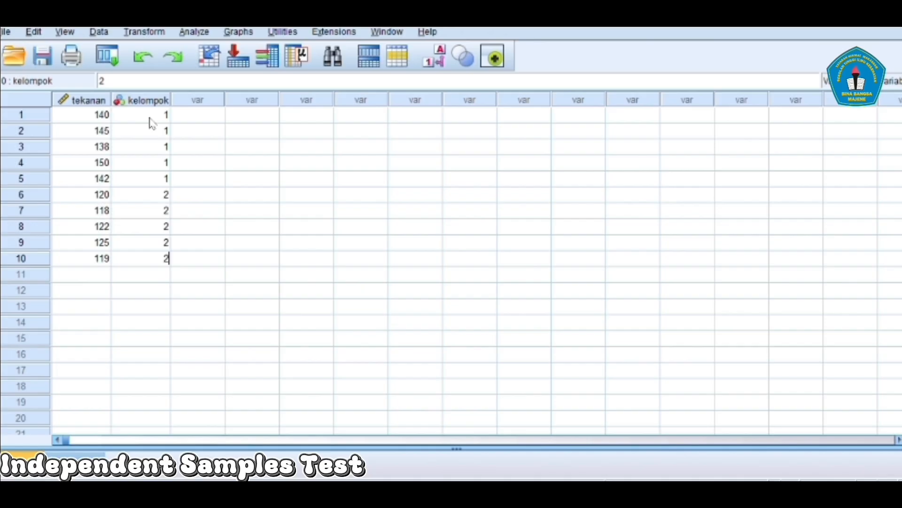
Set up an Independent-Samples T Test with the systolic blood pressure variable as test variable and kelompok as grouping variable.
{"action": "left_click", "coordinate": [184, 35]}
{"action": "mouse_move", "coordinate": [281, 120]}
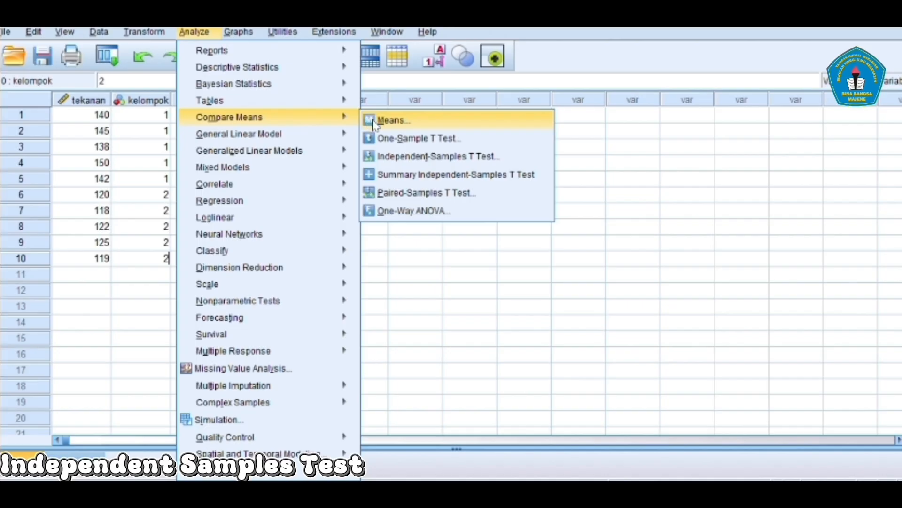
{"action": "left_click", "coordinate": [383, 156]}
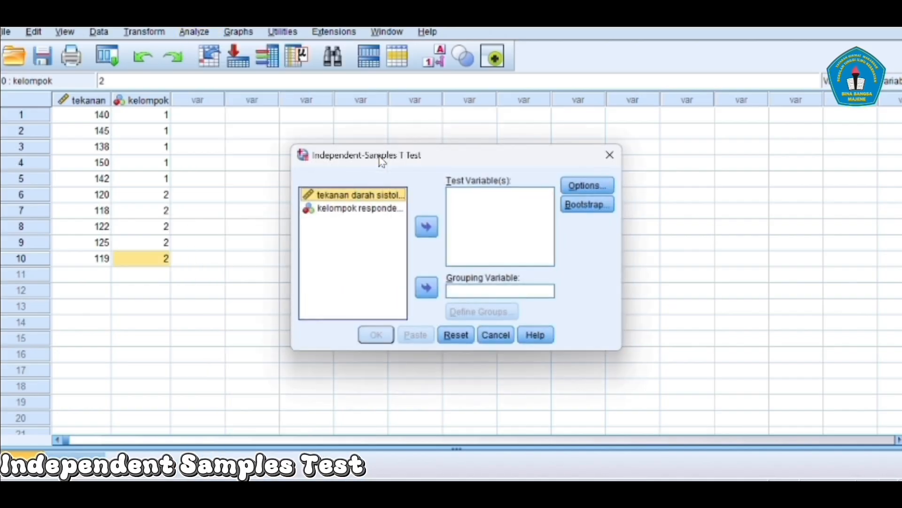
{"action": "left_click", "coordinate": [423, 225]}
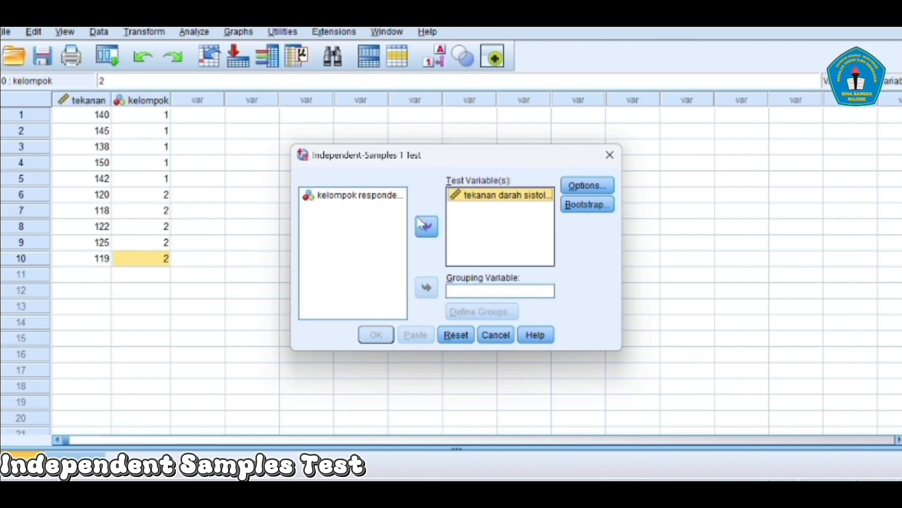
{"action": "left_click", "coordinate": [382, 202]}
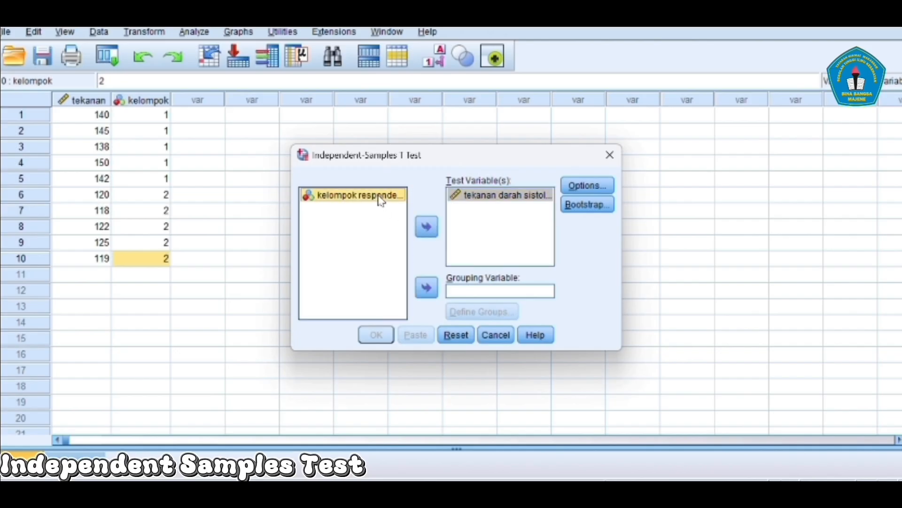
{"action": "left_click", "coordinate": [426, 288]}
Define the grouping values as 1 for Group 1 and 2 for Group 2, and run the t test.
{"action": "left_click", "coordinate": [476, 310]}
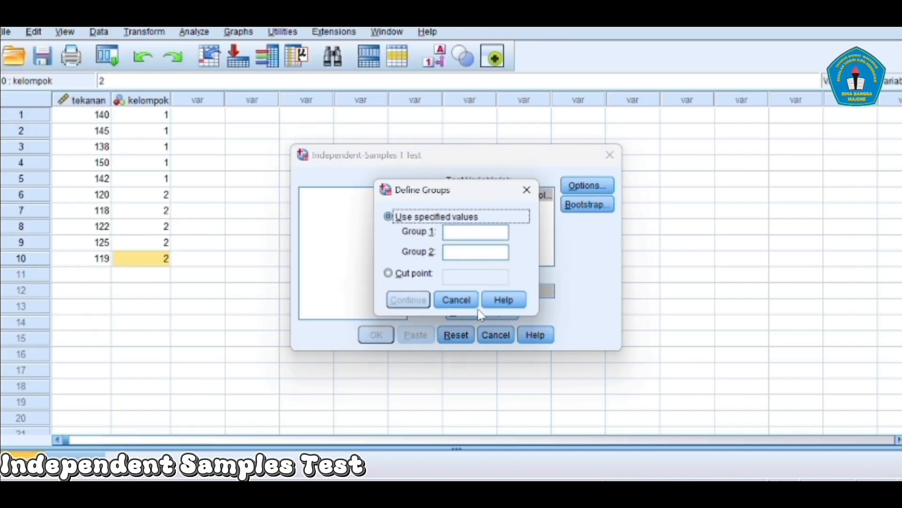
{"action": "left_click", "coordinate": [481, 235]}
{"action": "type", "text": "1"}
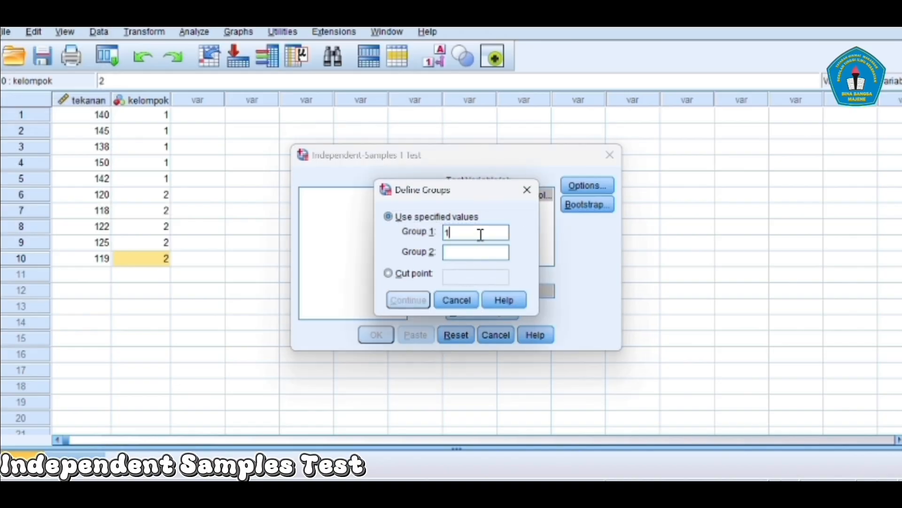
{"action": "left_click", "coordinate": [478, 253]}
{"action": "type", "text": "2"}
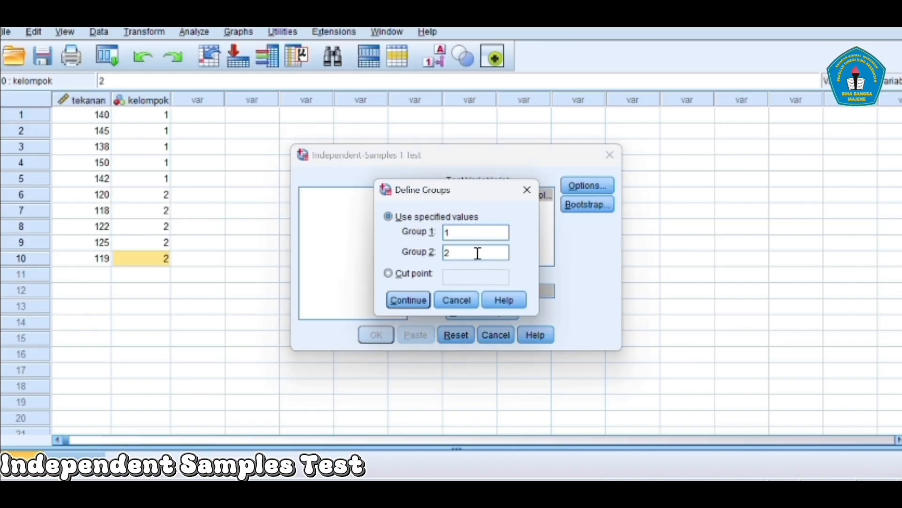
{"action": "left_click", "coordinate": [419, 301]}
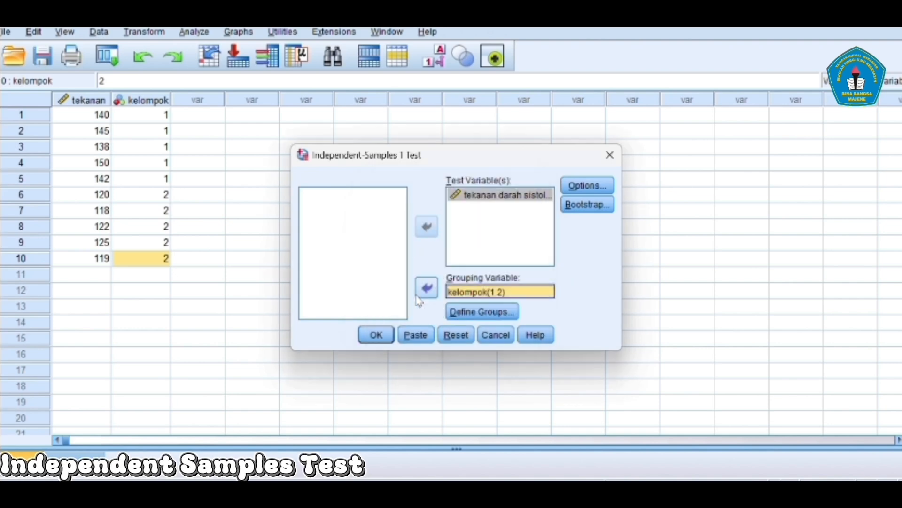
{"action": "left_click", "coordinate": [387, 337]}
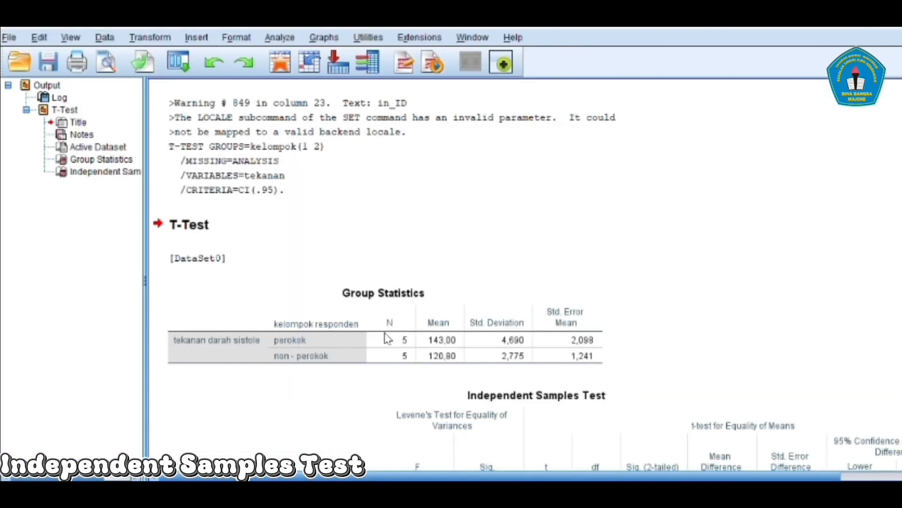
Examine the Group Statistics and Independent Samples Test tables in the output.
{"action": "left_click", "coordinate": [440, 350]}
{"action": "scroll", "coordinate": [527, 275], "scroll_direction": "down", "scroll_amount": 1}
{"action": "scroll", "coordinate": [526, 275], "scroll_direction": "down", "scroll_amount": 3}
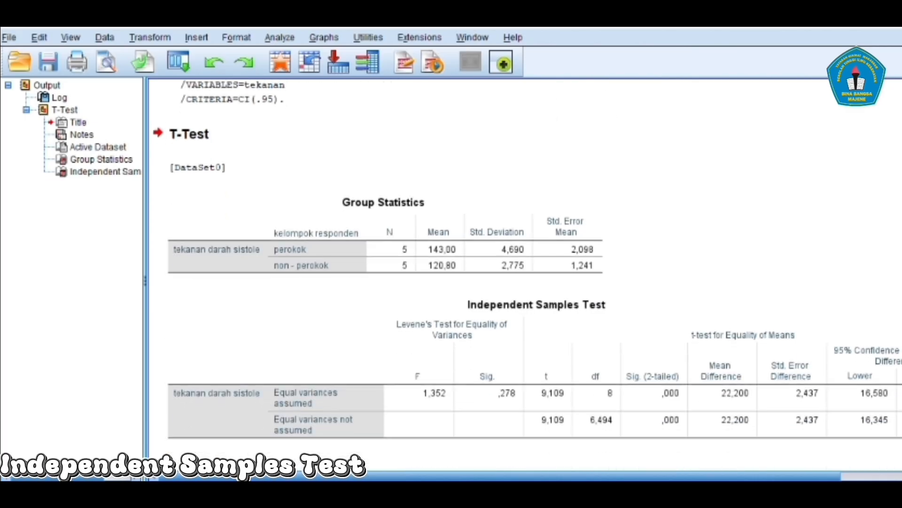
{"action": "scroll", "coordinate": [526, 275], "scroll_direction": "right", "scroll_amount": 4}
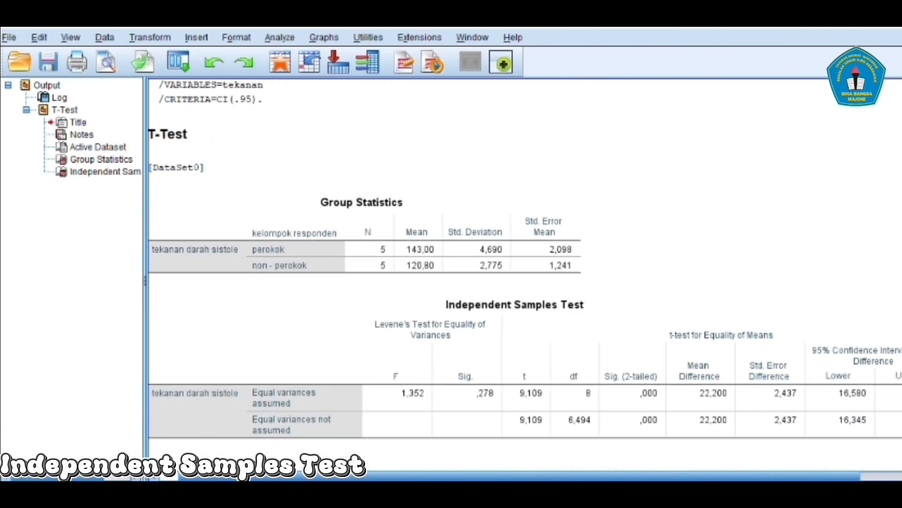